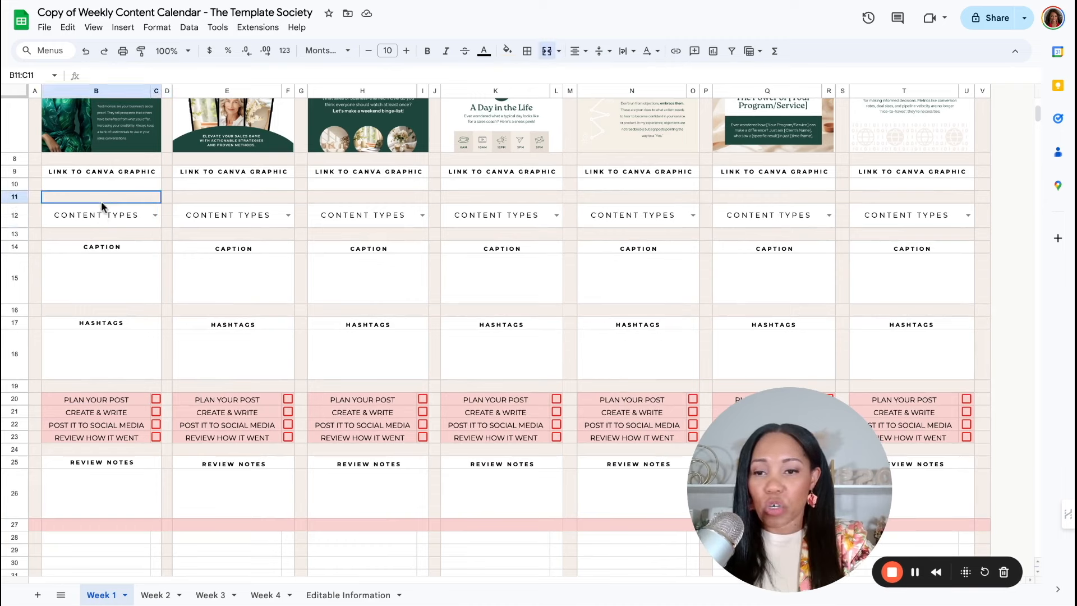
# - Examine Monday's content type options and their source list on the Editable Information sheet, and return to the Week 1 calendar
pyautogui.click(154, 212)
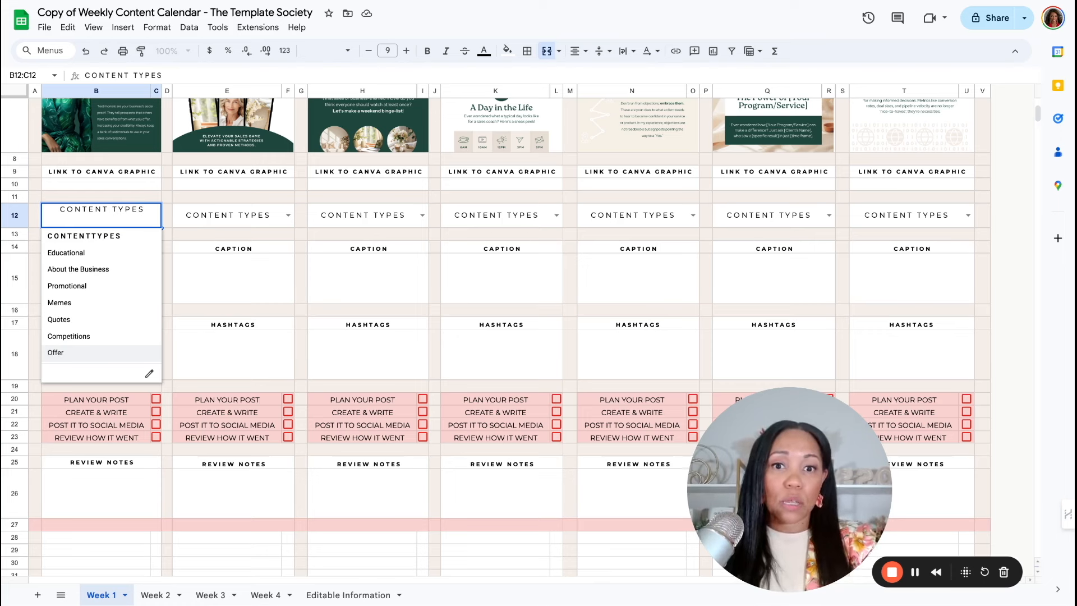
pyautogui.click(357, 599)
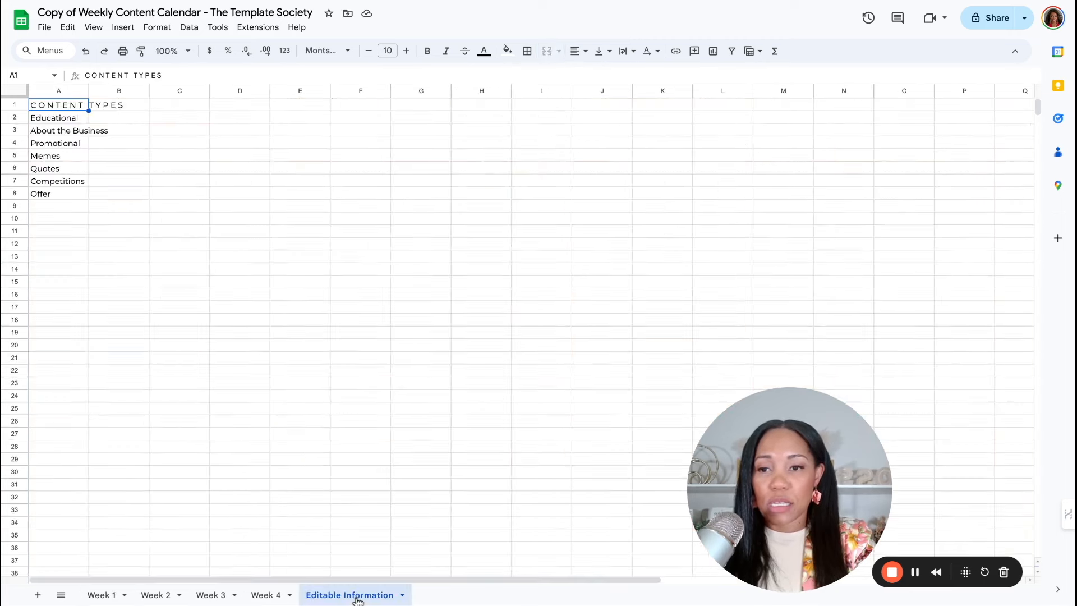
pyautogui.click(57, 120)
pyautogui.click(53, 130)
pyautogui.click(54, 144)
pyautogui.click(53, 180)
pyautogui.click(53, 207)
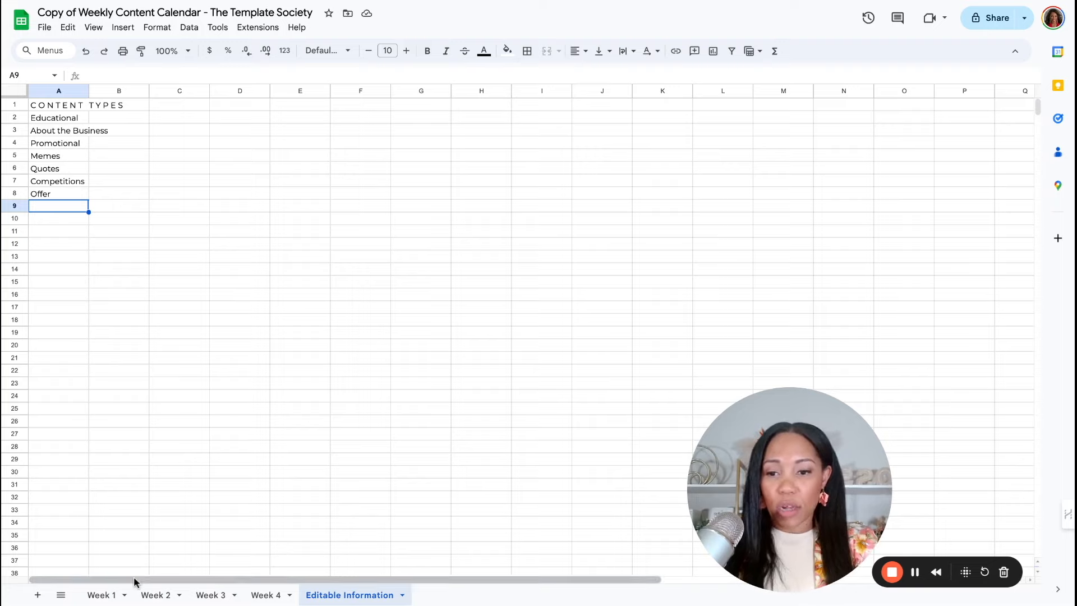
pyautogui.click(106, 594)
pyautogui.scroll(5, 298, 260)
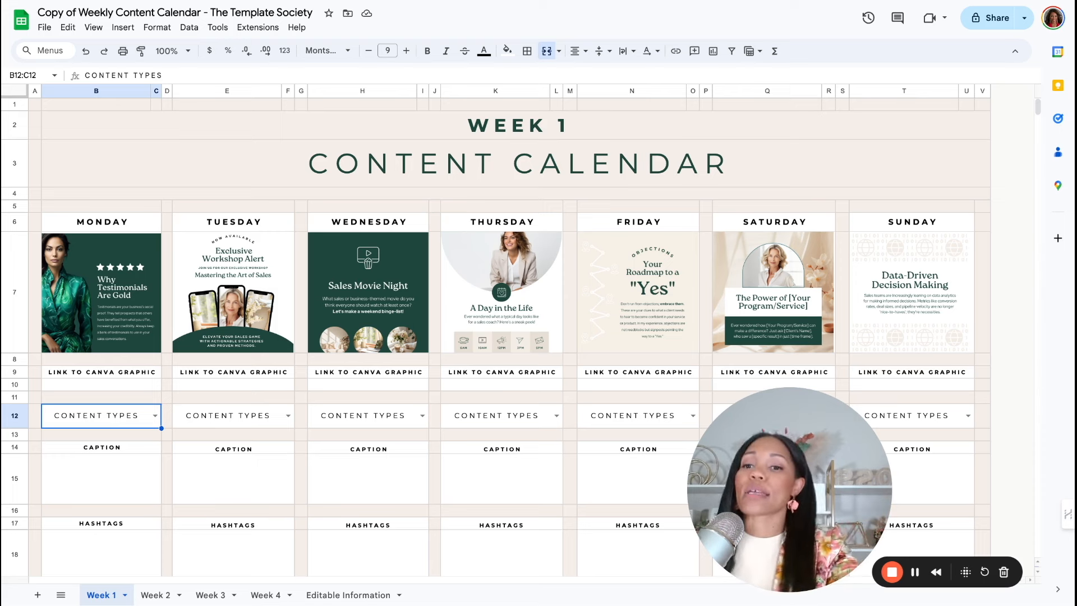
# - Replace Monday's graphic with the pink podcast episode image, uploaded from the computer and inserted in the cell
pyautogui.click(129, 295)
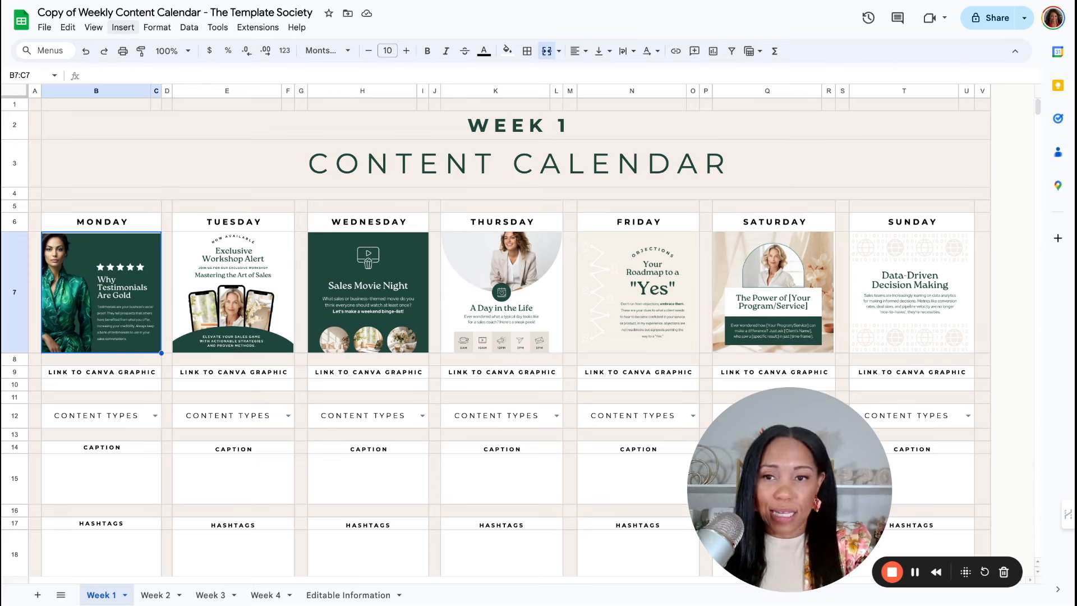
pyautogui.click(123, 27)
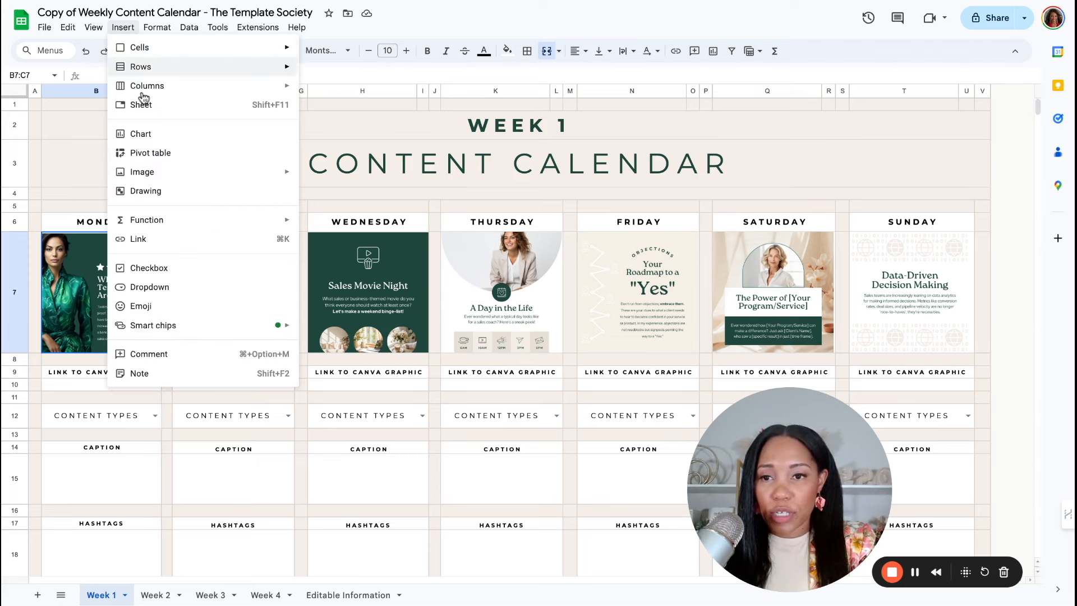
pyautogui.moveTo(144, 175)
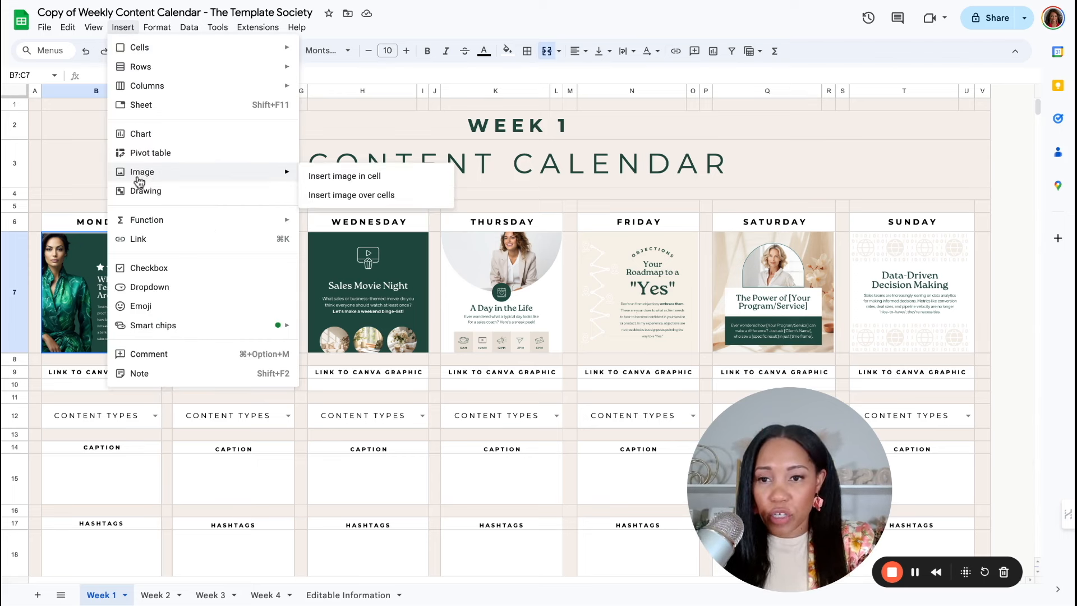
pyautogui.click(345, 177)
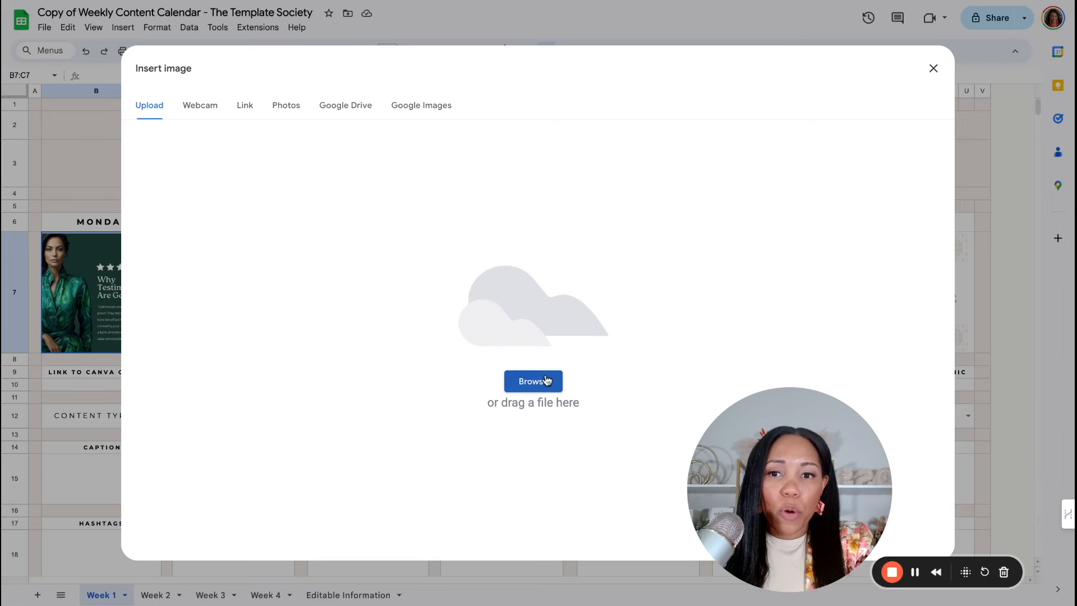
pyautogui.click(547, 380)
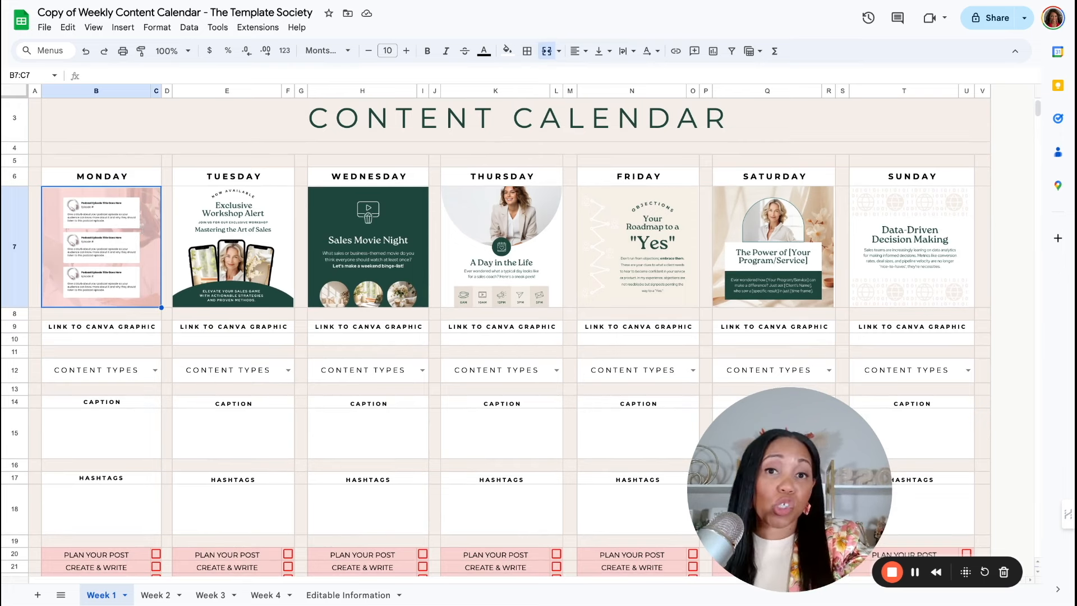
# - Set Monday's content type to Educational
pyautogui.click(71, 344)
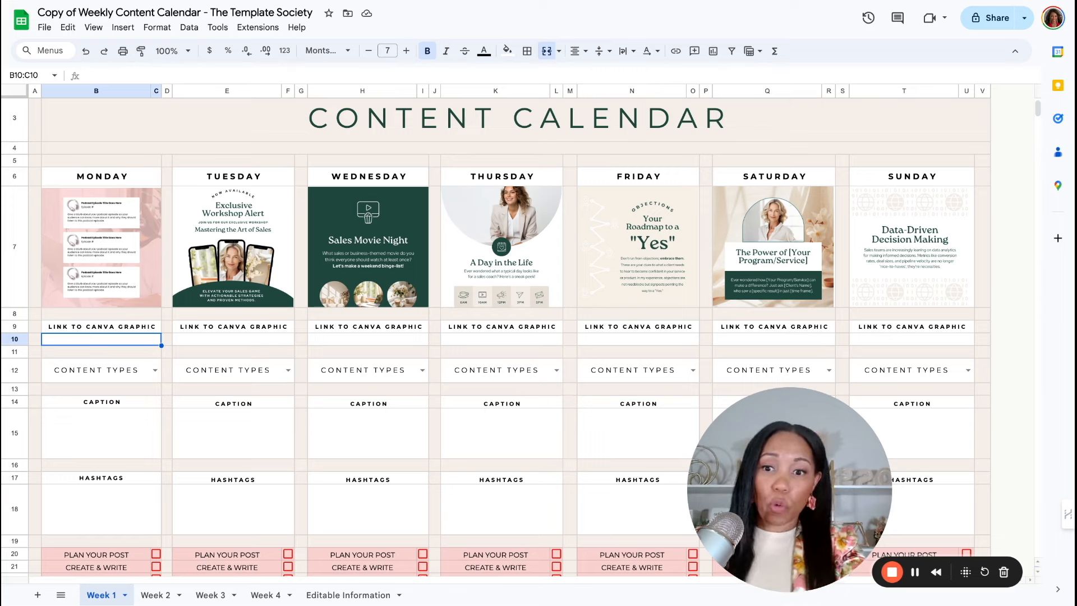
pyautogui.click(155, 370)
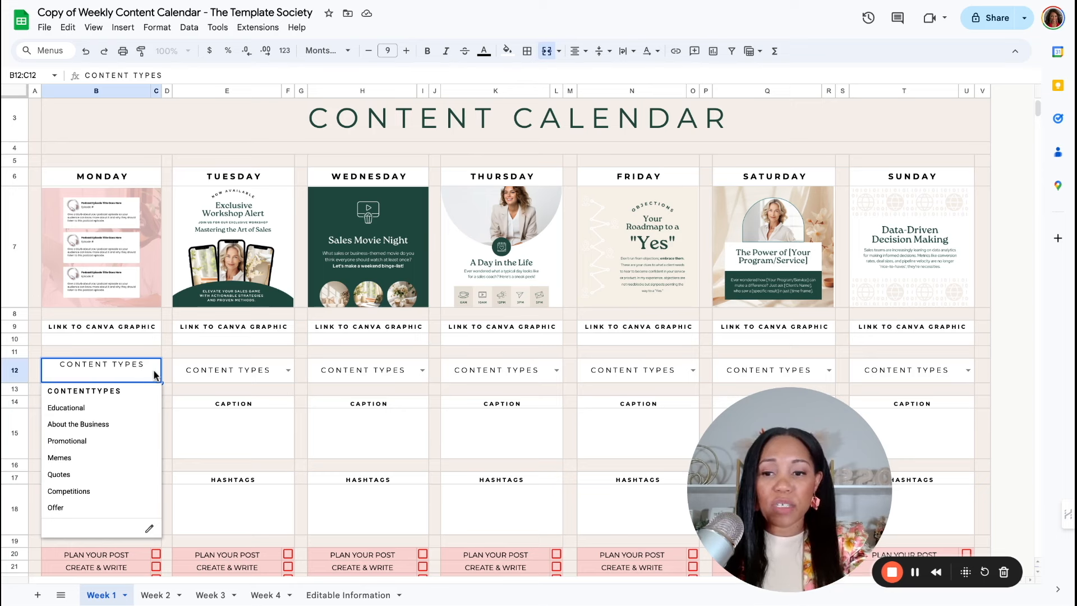
pyautogui.click(124, 412)
# - Enter "Listen to the latest epsiodes of The Template Society Podcast." as Monday's caption and wrap the text within its cell
pyautogui.click(87, 440)
pyautogui.doubleClick(88, 441)
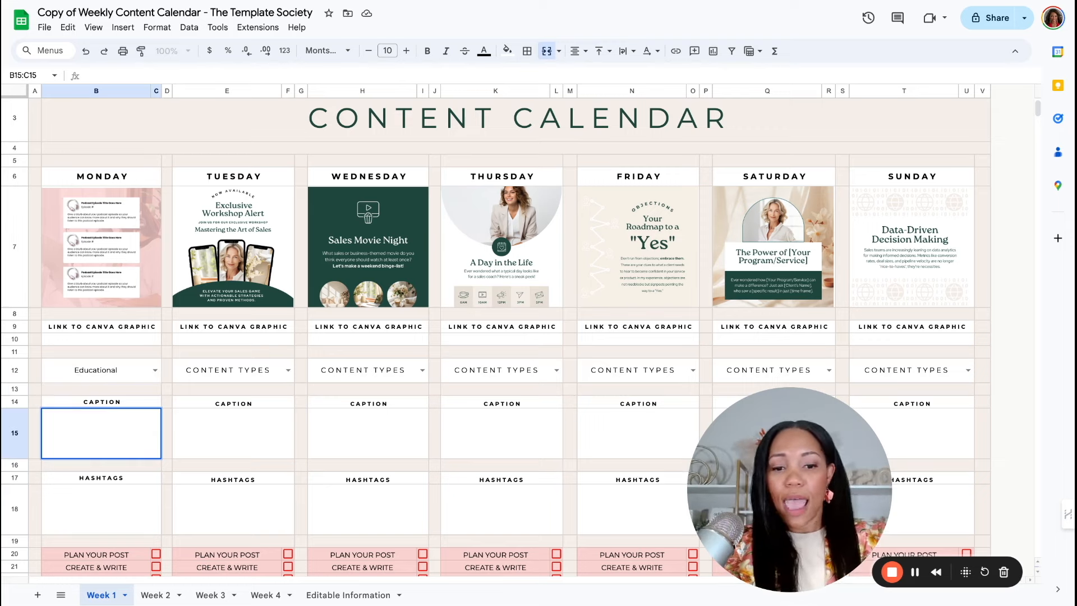
pyautogui.write('Listen to the latest epsiodes of The Template Society Podcast.')
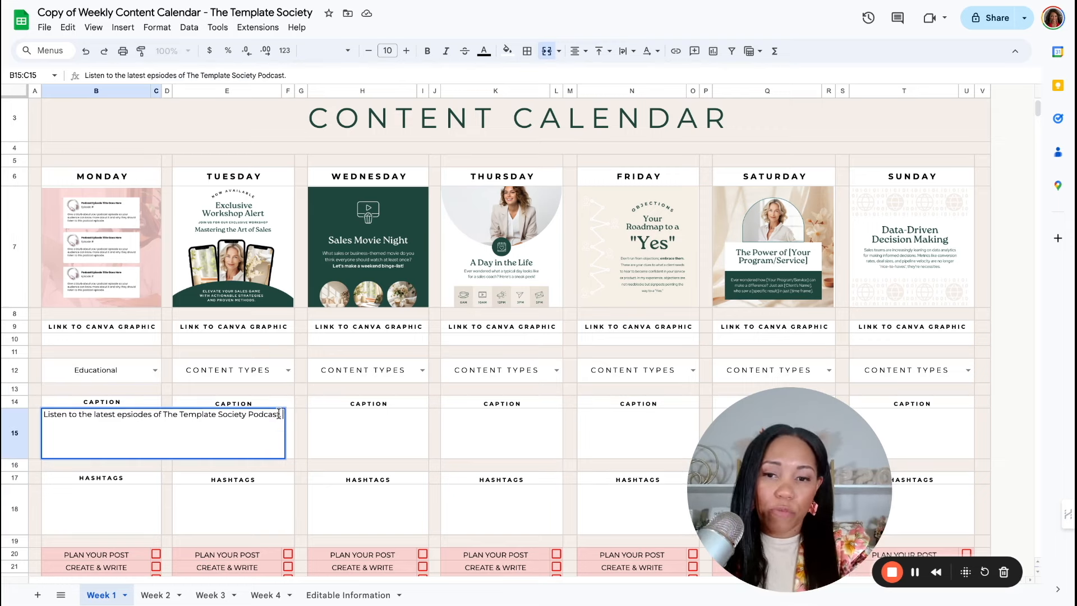
pyautogui.click(291, 485)
pyautogui.doubleClick(120, 415)
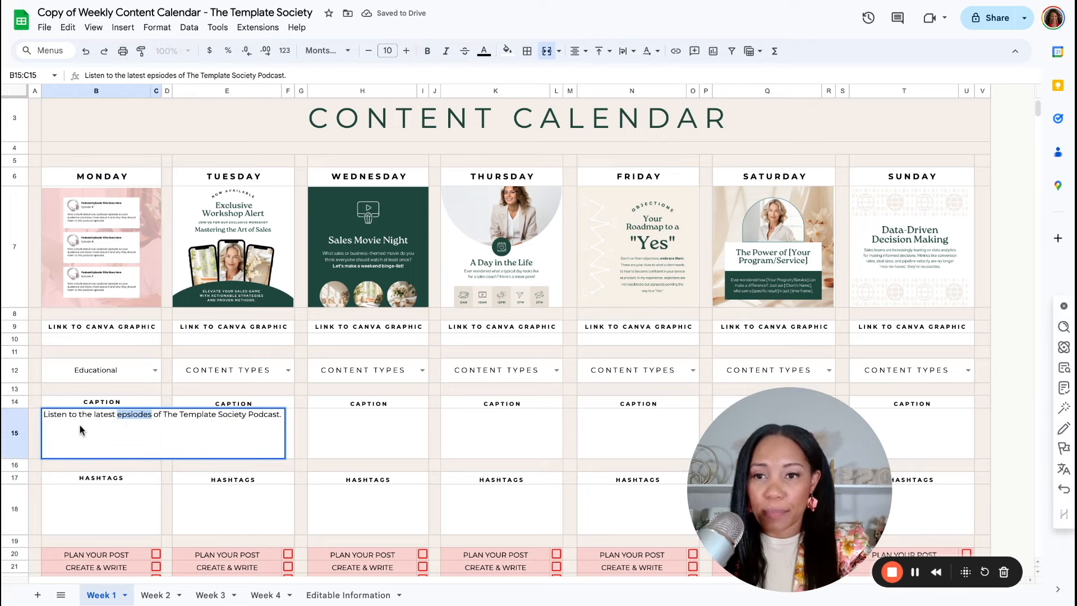
pyautogui.rightClick(111, 96)
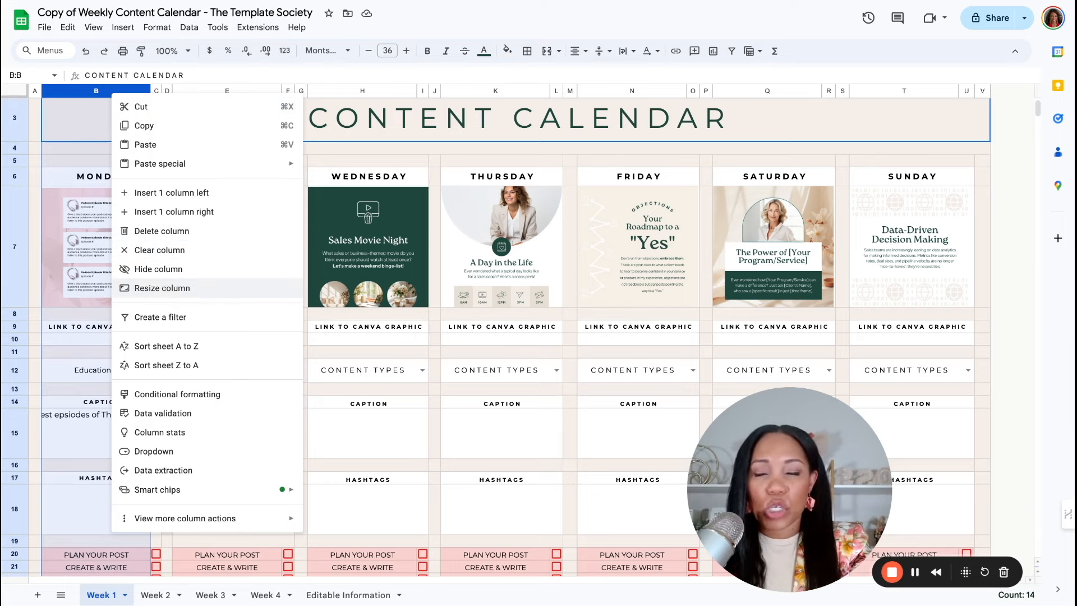
pyautogui.click(145, 144)
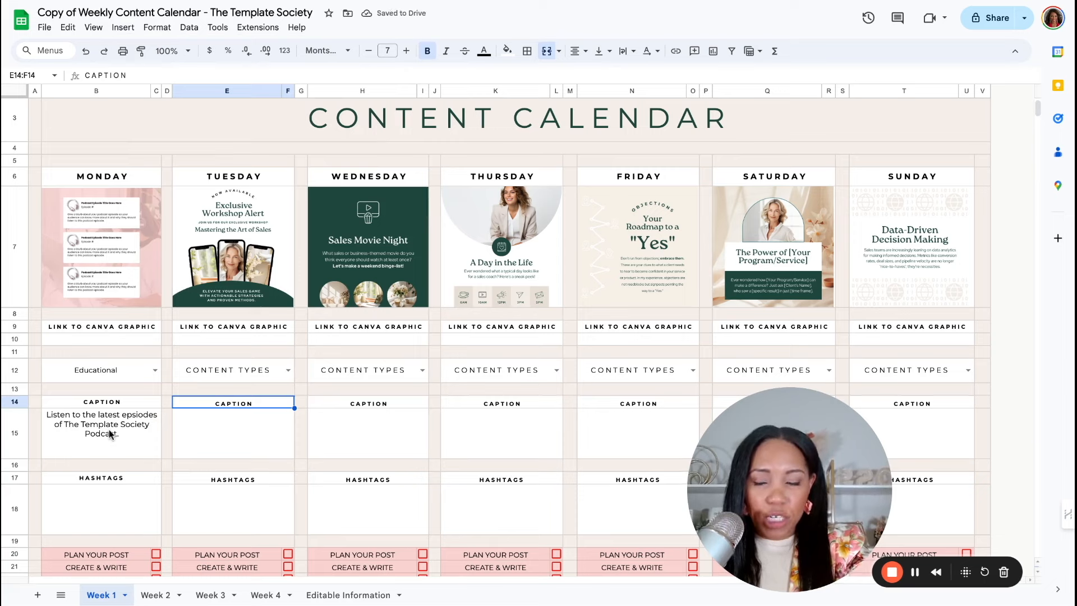
# - Enter "#contentcreation #Podcast #" in Monday's hashtags cell
pyautogui.click(98, 503)
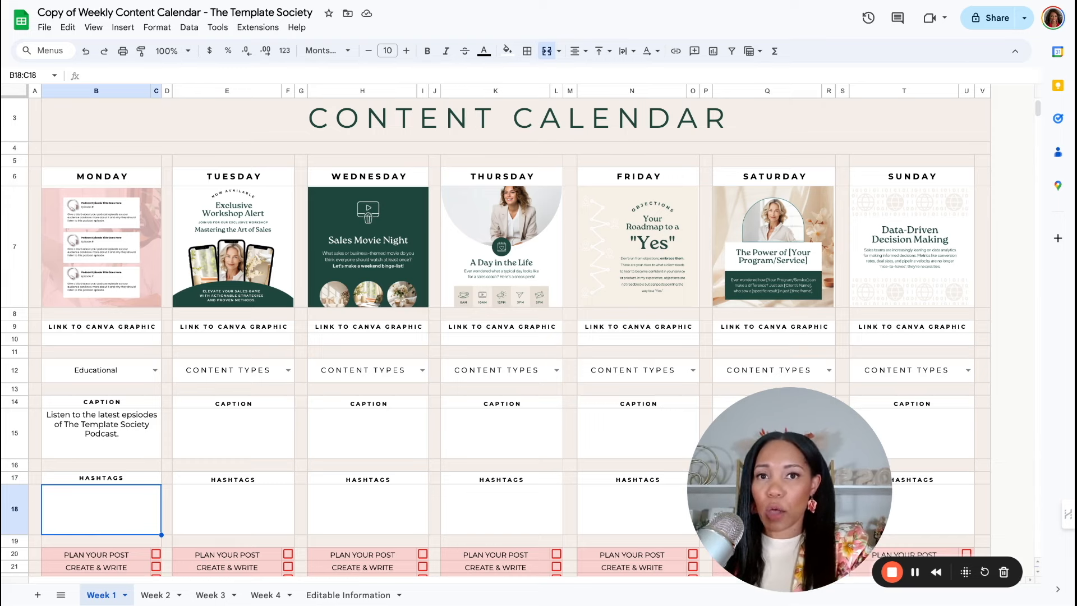
pyautogui.doubleClick(77, 508)
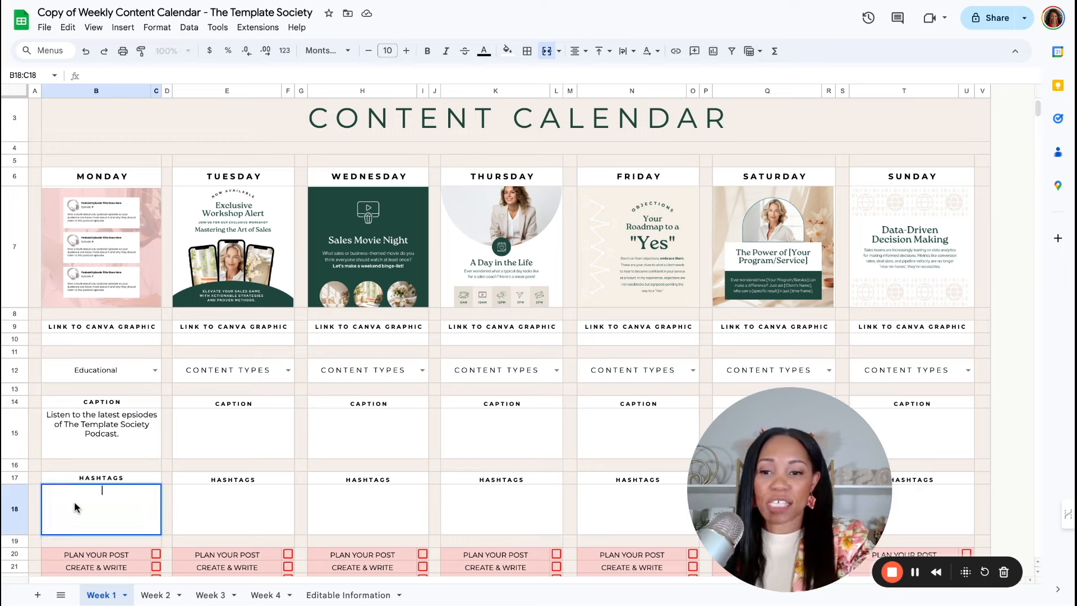
pyautogui.write('#contentcreation #Podcast #')
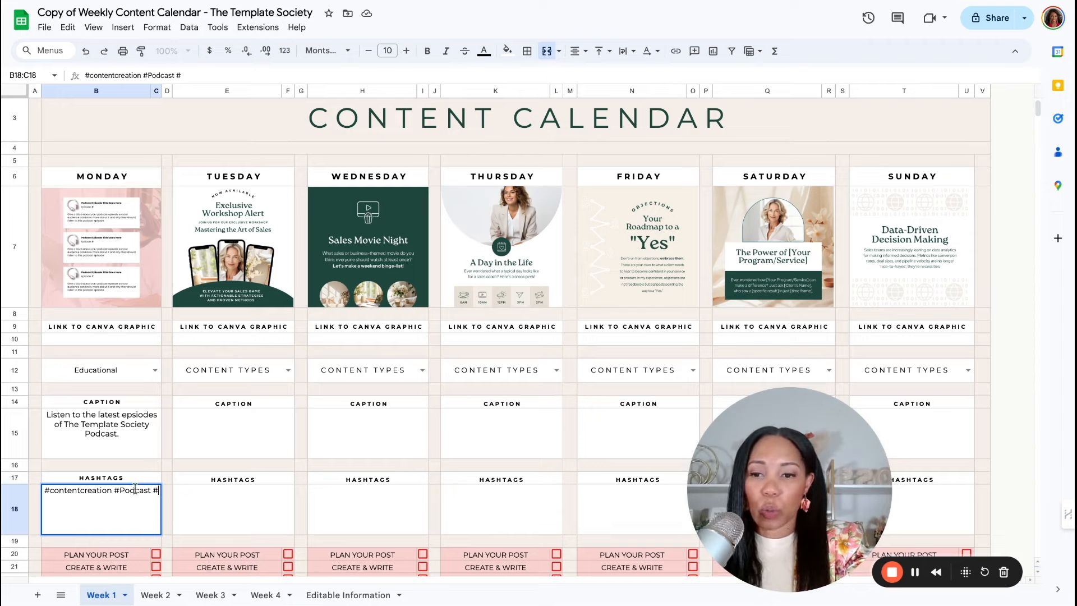
pyautogui.moveTo(135, 487); pyautogui.dragTo(113, 343)
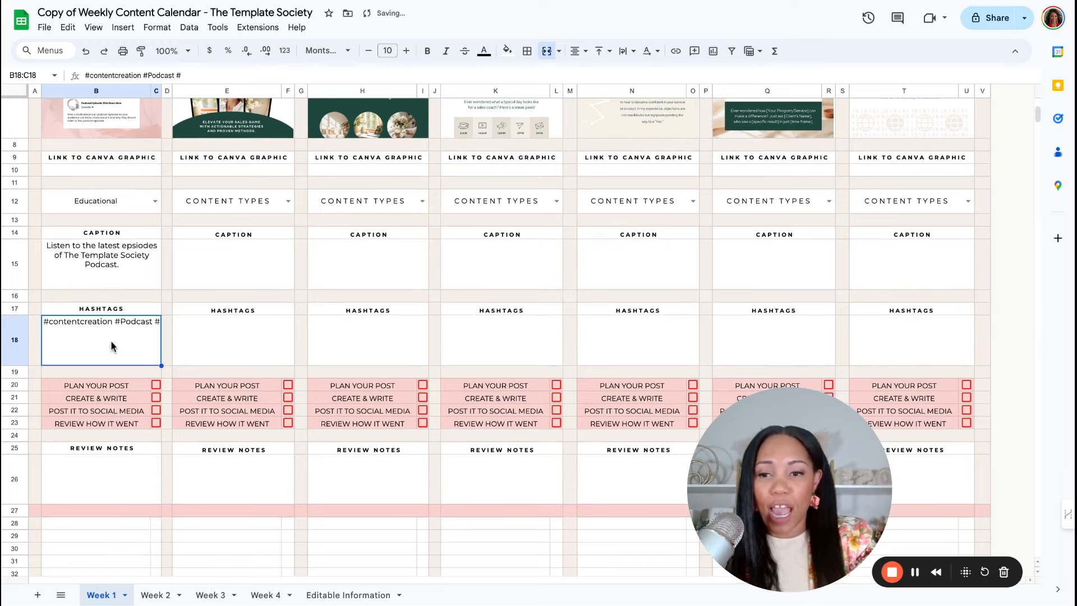
# - Mark Plan Your Post, Create & Write and Post It to Social Media as done in Monday's checklist
pyautogui.click(119, 386)
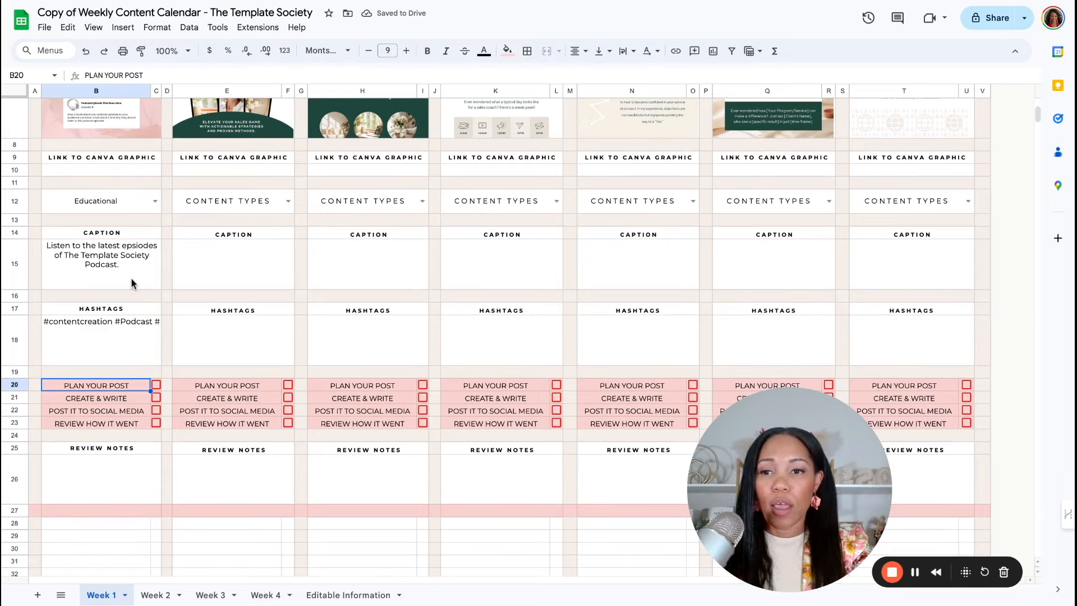
pyautogui.scroll(2, 133, 284)
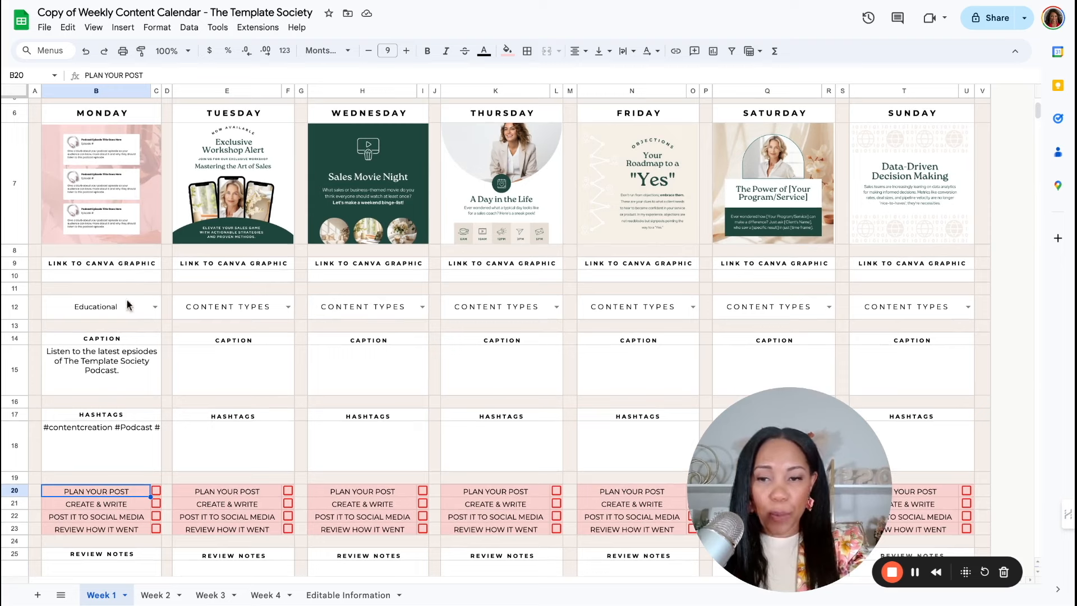
pyautogui.scroll(-1, 102, 412)
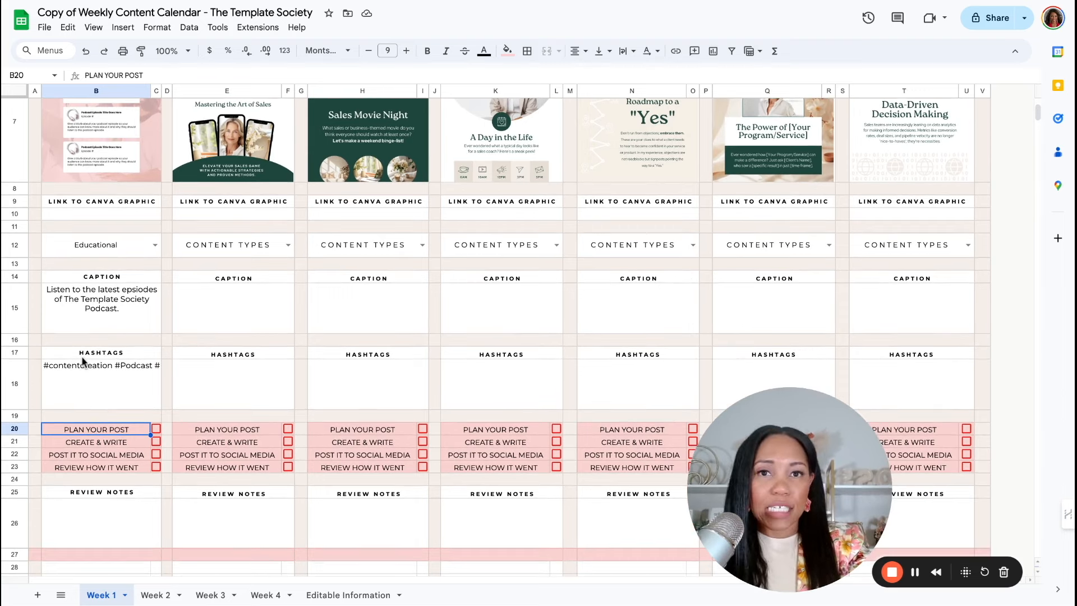
pyautogui.click(156, 429)
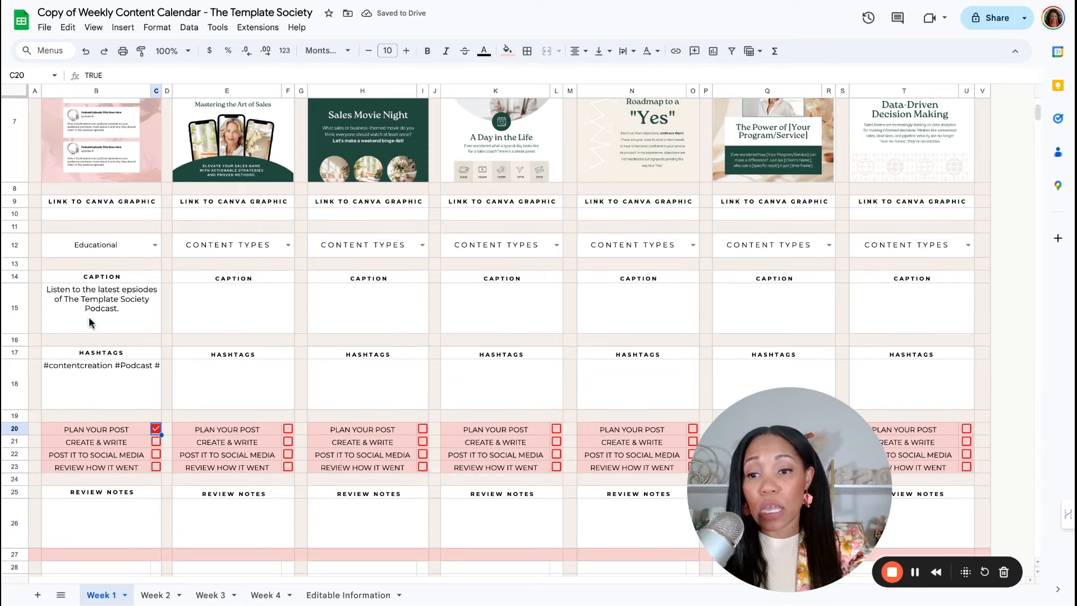
pyautogui.click(156, 441)
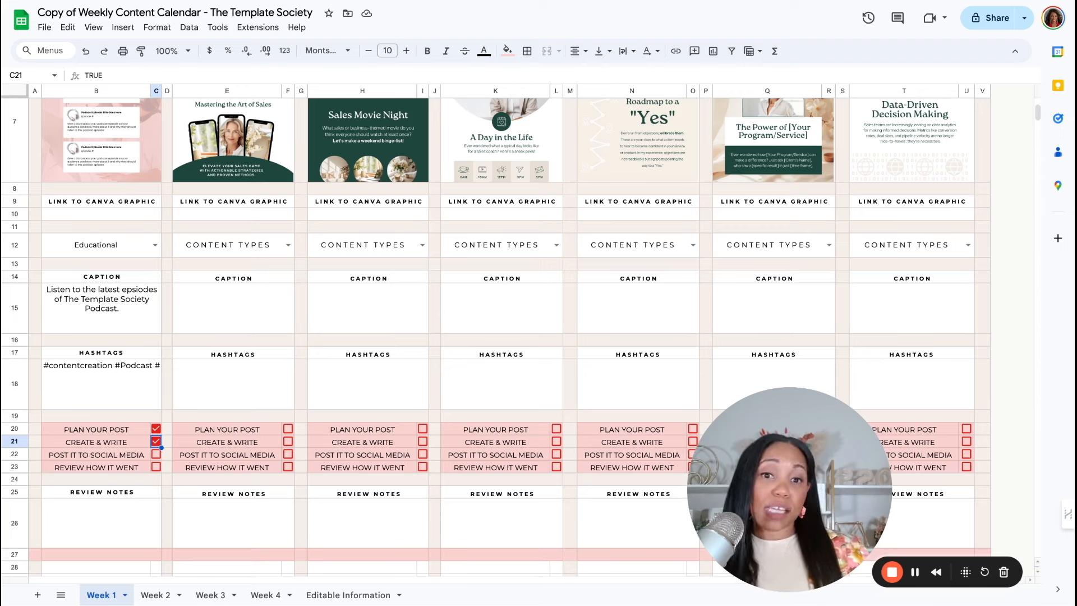
pyautogui.scroll(-1, 147, 420)
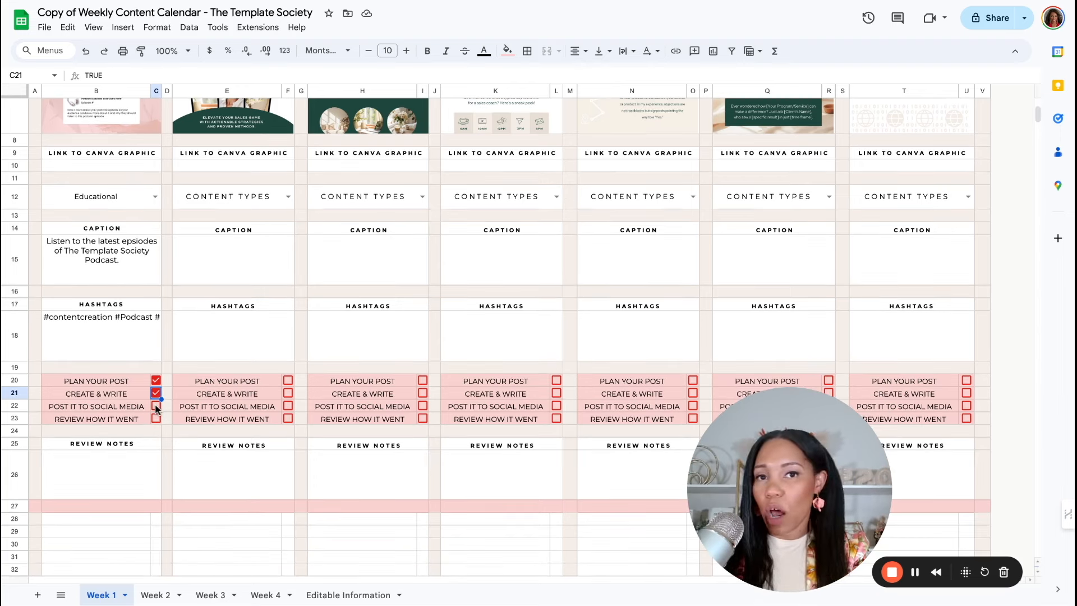
pyautogui.click(155, 405)
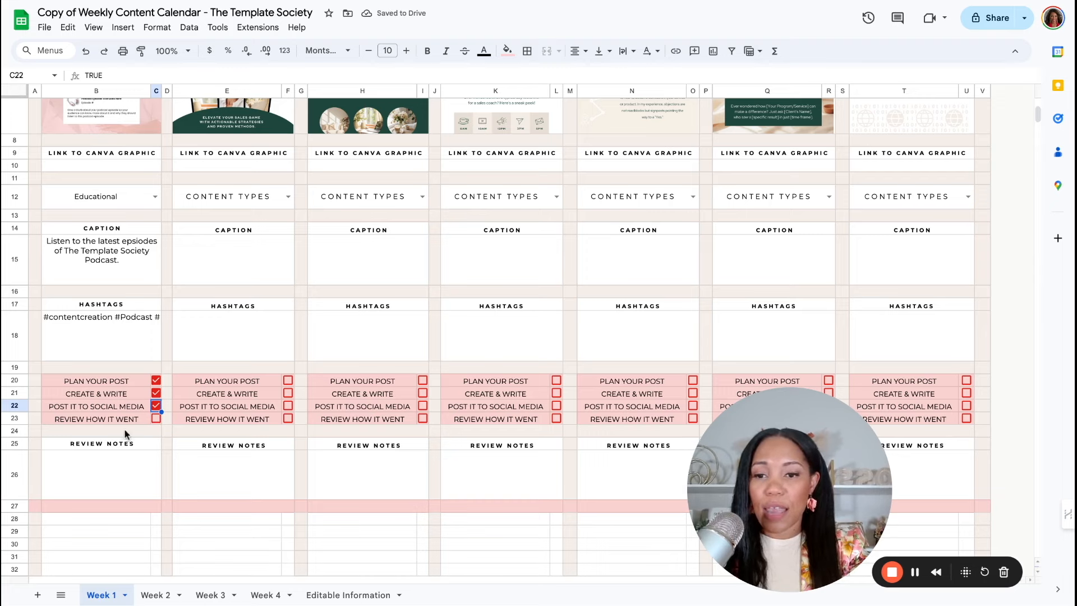
# - Look at Monday's empty Review Notes cell and return to the beginning of the Week 1 calendar
pyautogui.scroll(-2, 140, 410)
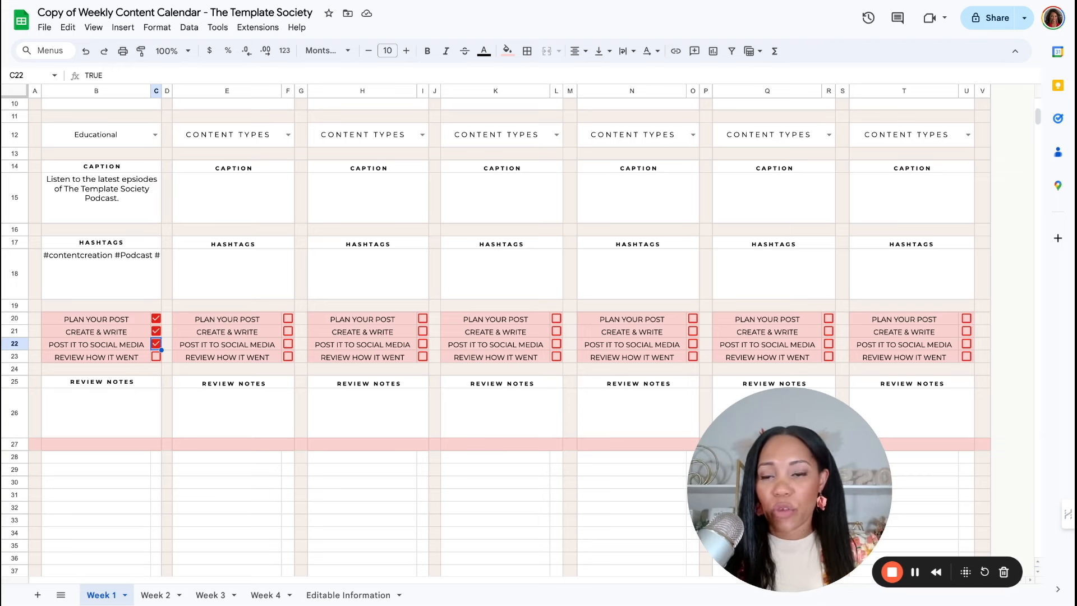
pyautogui.click(102, 411)
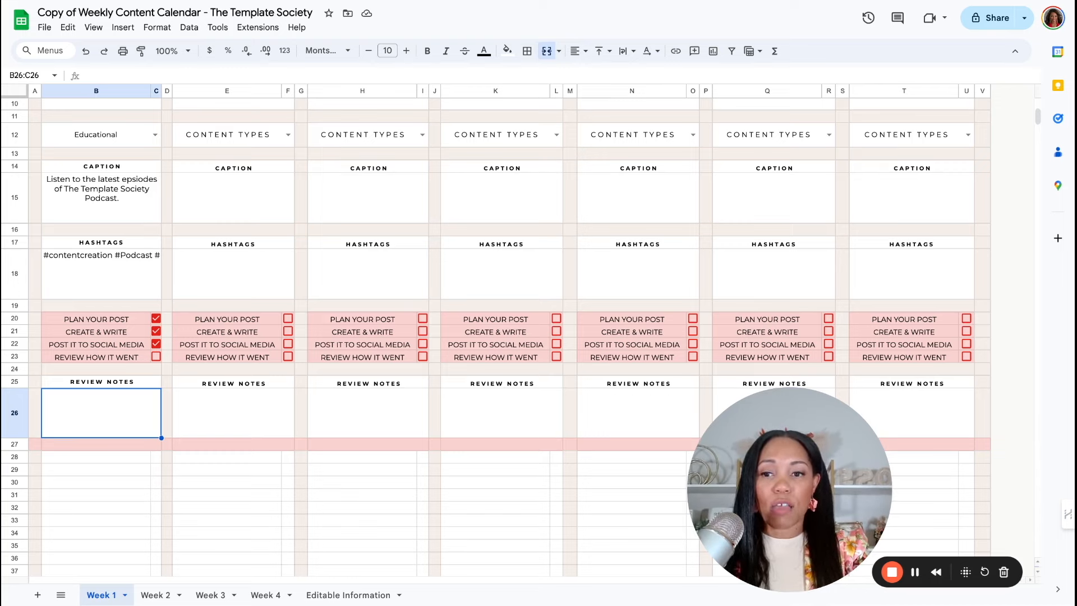
pyautogui.scroll(5, 505, 336)
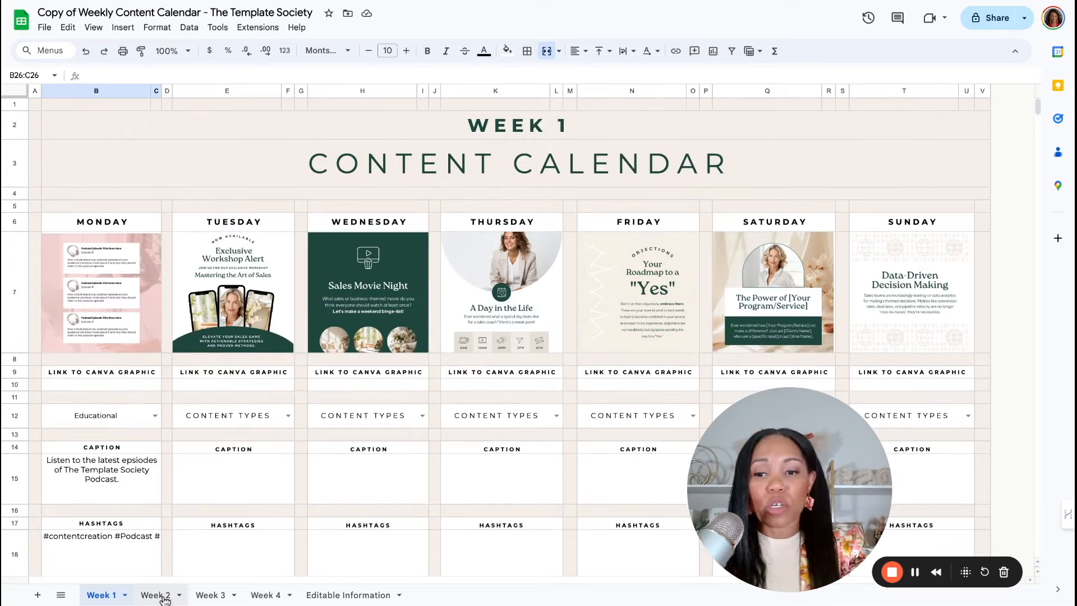